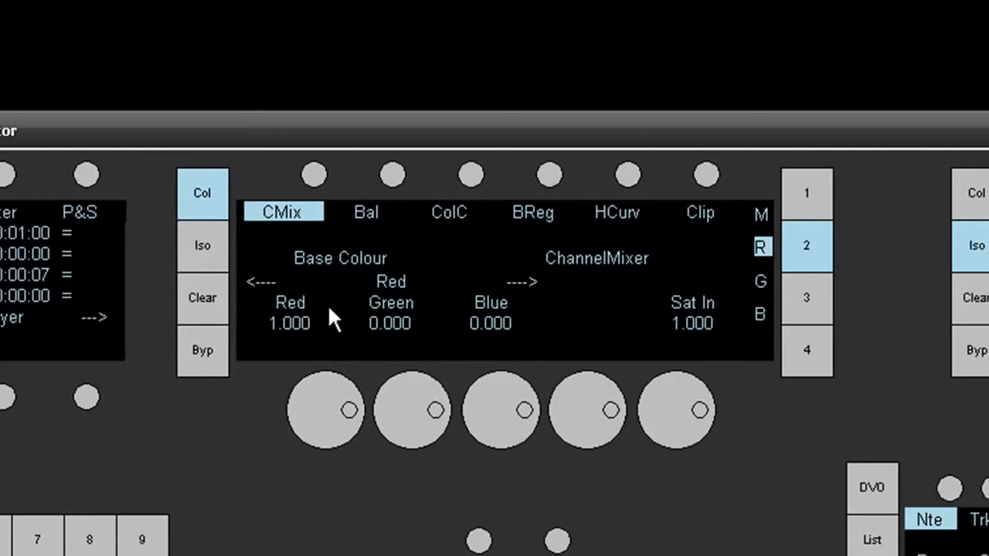
- Review the Channel Mixer's Mono, Red, Green and Blue pages on the control panel
{"action": "left_click", "coordinate": [808, 192]}
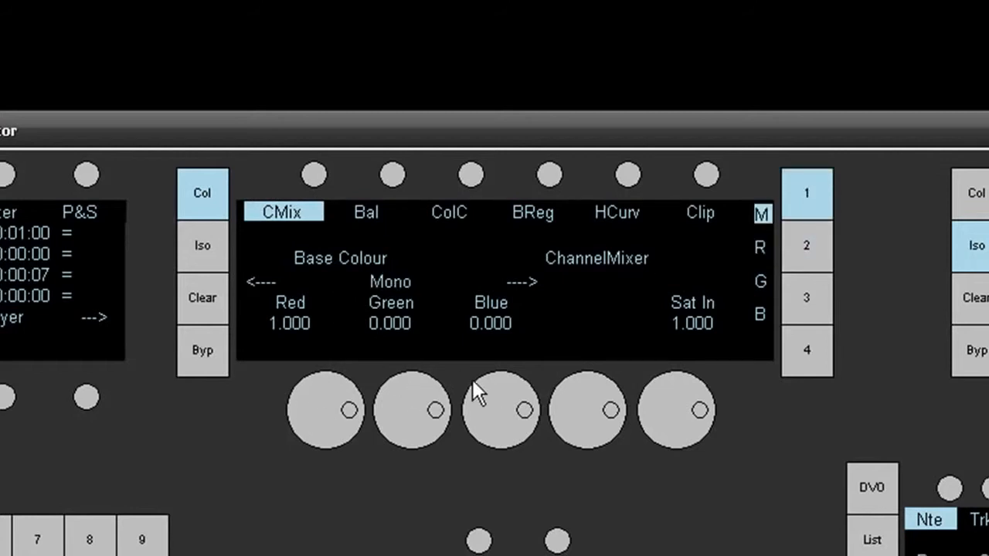
{"action": "left_click", "coordinate": [800, 255]}
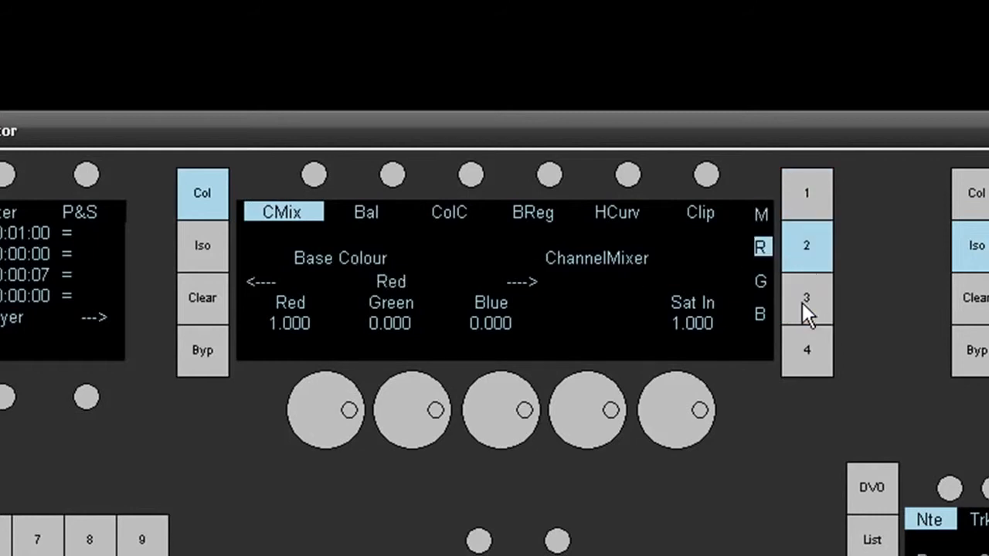
{"action": "left_click", "coordinate": [804, 304]}
{"action": "left_click", "coordinate": [808, 357]}
{"action": "left_click", "coordinate": [813, 301]}
{"action": "left_click", "coordinate": [810, 255]}
{"action": "left_click", "coordinate": [807, 205]}
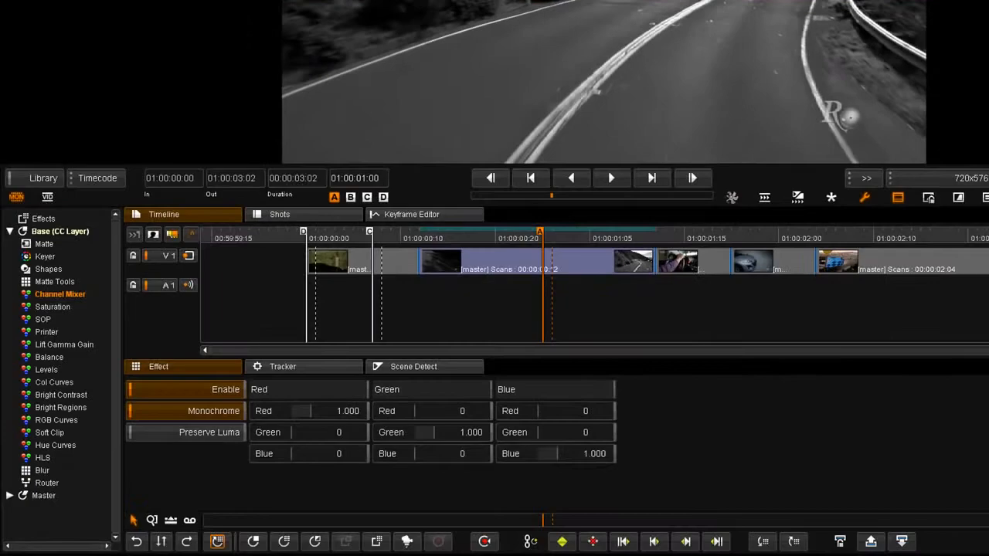
- Try a Monochrome mix with Red red 1.029, Green red 0.069, Blue red 0.157 and Blue green 0.343, and reset the Channel Mixer
{"action": "left_click", "coordinate": [201, 414]}
{"action": "left_click", "coordinate": [201, 414]}
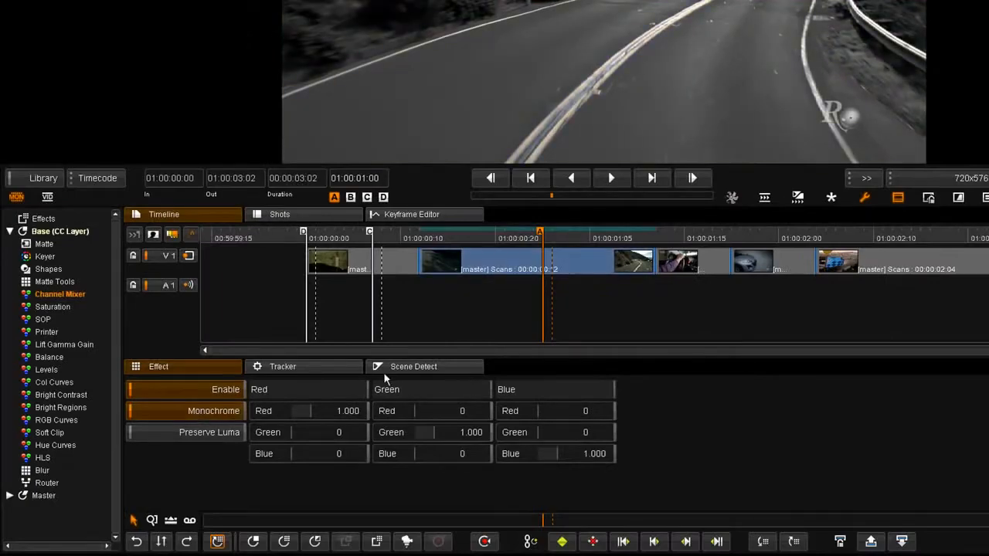
{"action": "mouse_move", "coordinate": [351, 410]}
{"action": "left_mouse_down"}
{"action": "mouse_move", "coordinate": [277, 408]}
{"action": "mouse_move", "coordinate": [348, 408]}
{"action": "left_mouse_up"}
{"action": "left_click_drag", "start_coordinate": [415, 407], "coordinate": [456, 407]}
{"action": "left_click_drag", "start_coordinate": [557, 408], "coordinate": [553, 435]}
{"action": "left_click_drag", "start_coordinate": [646, 437], "coordinate": [756, 458]}
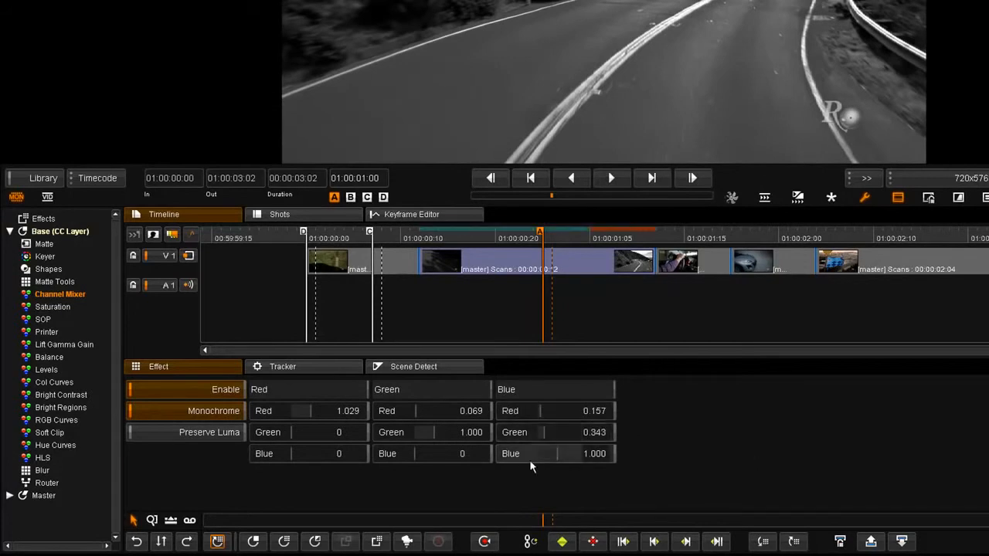
{"action": "left_click", "coordinate": [484, 541]}
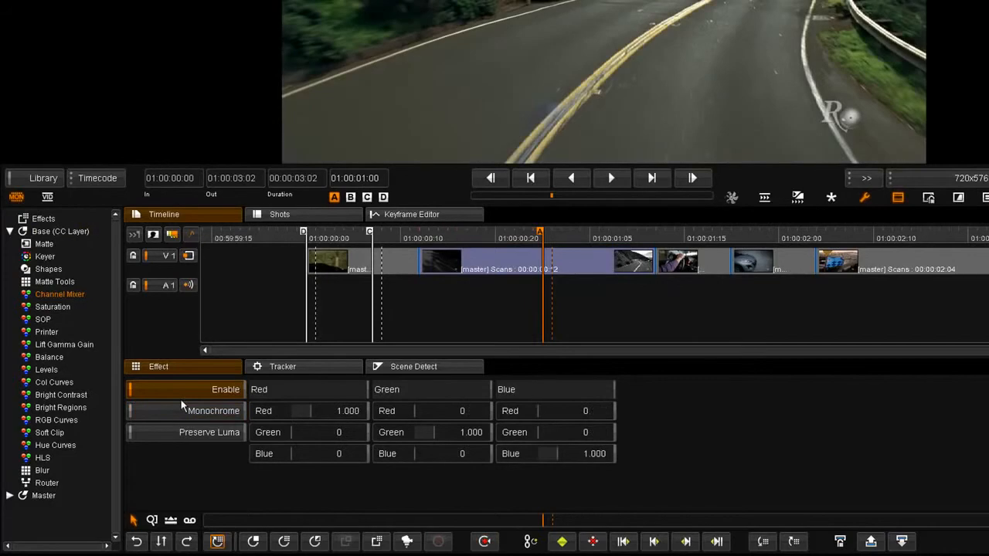
- Try the Channel Mixer with Preserve Luma on, red 1.342 and green 0.792 in the Red channel, and reset the effect
{"action": "left_click", "coordinate": [186, 426]}
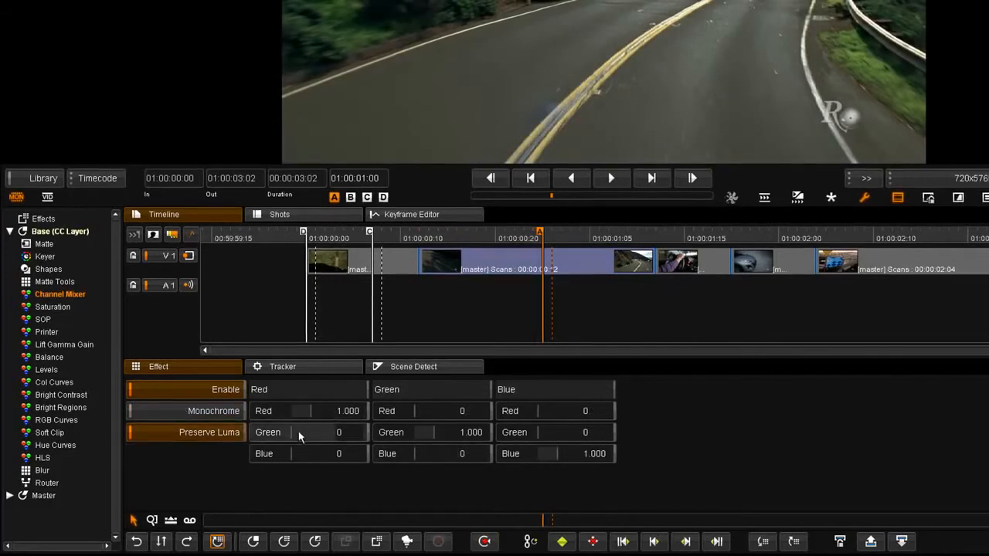
{"action": "left_click_drag", "start_coordinate": [315, 418], "coordinate": [525, 415]}
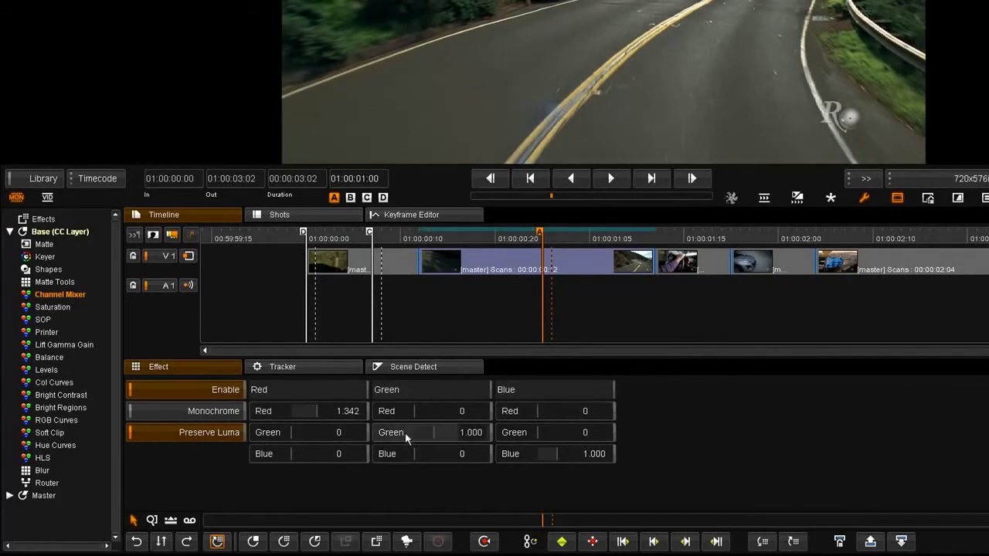
{"action": "left_click_drag", "start_coordinate": [305, 439], "coordinate": [786, 428]}
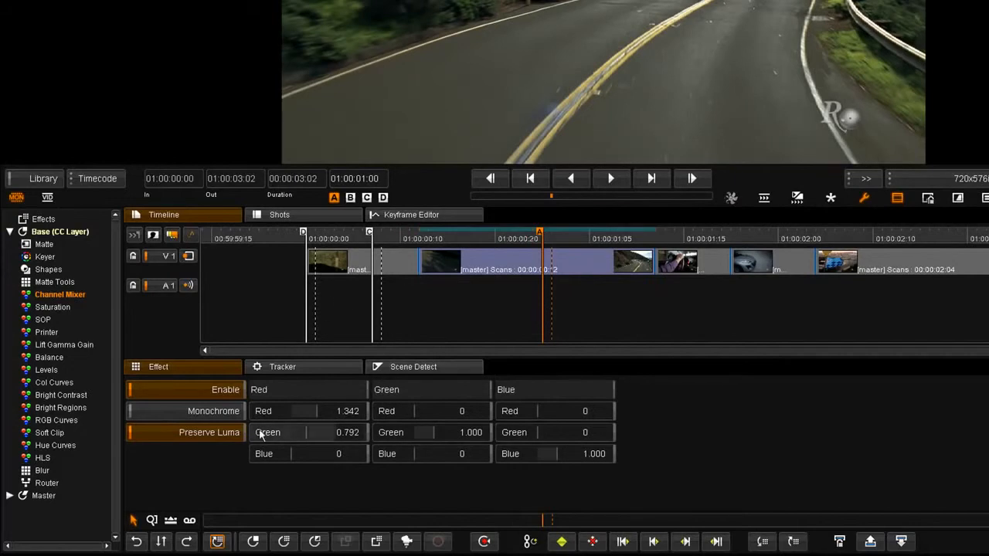
{"action": "left_click", "coordinate": [483, 542]}
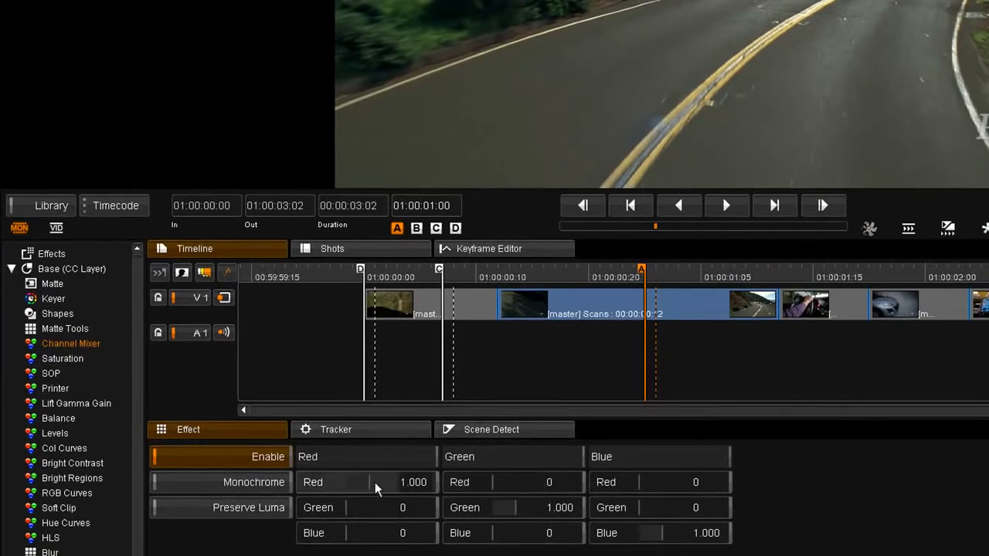
- Mix the Channel Mixer's Red channel to red 0.749, green 0.470 and blue -0.214
{"action": "mouse_move", "coordinate": [377, 482]}
{"action": "left_mouse_down"}
{"action": "mouse_move", "coordinate": [494, 473]}
{"action": "mouse_move", "coordinate": [334, 477]}
{"action": "mouse_move", "coordinate": [392, 506]}
{"action": "mouse_move", "coordinate": [716, 510]}
{"action": "left_mouse_up"}
{"action": "left_click_drag", "start_coordinate": [360, 536], "coordinate": [193, 541]}
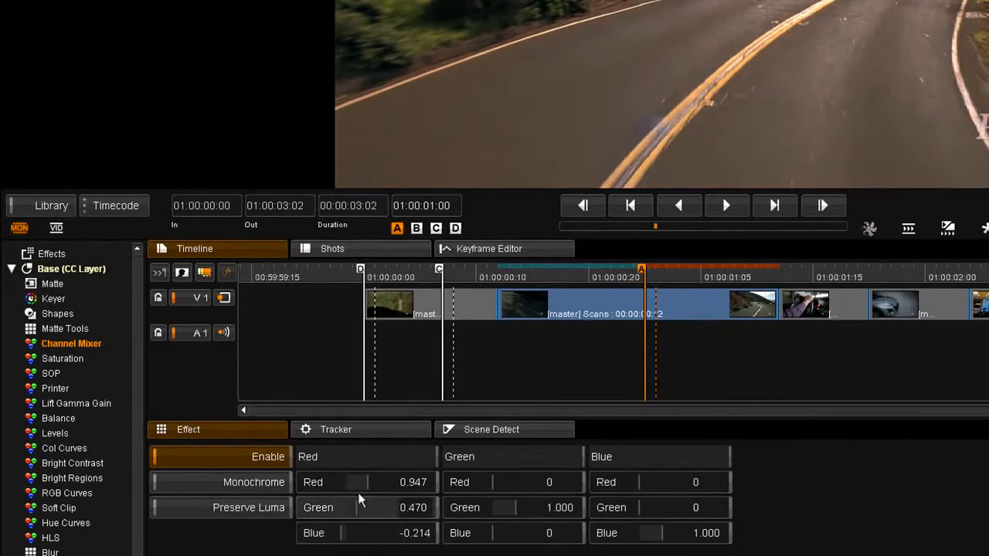
{"action": "left_click_drag", "start_coordinate": [360, 485], "coordinate": [209, 479]}
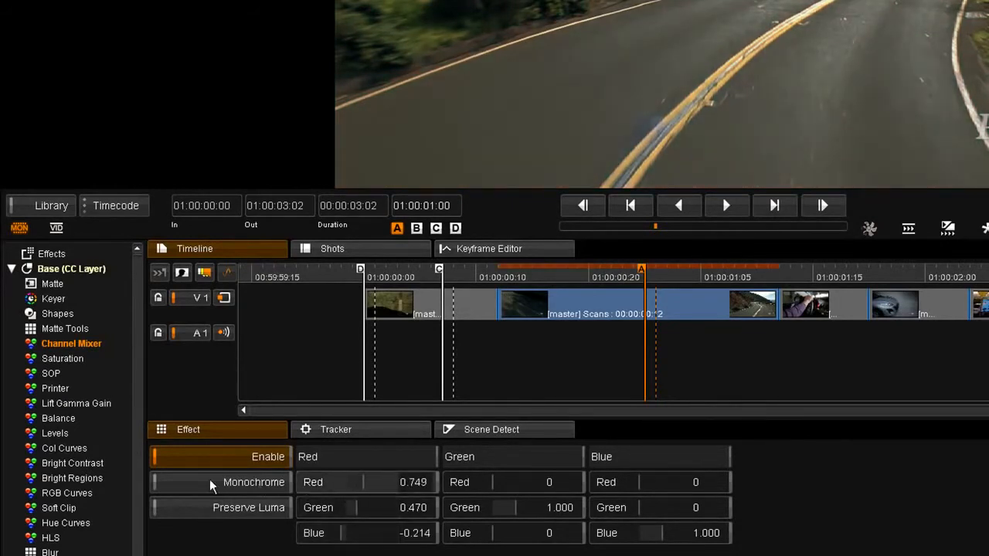
- Mix the Channel Mixer's Green channel to red 0.219, green 0.849 and blue -0.114
{"action": "left_click_drag", "start_coordinate": [532, 504], "coordinate": [363, 508]}
{"action": "left_click_drag", "start_coordinate": [523, 478], "coordinate": [675, 482]}
{"action": "left_click_drag", "start_coordinate": [497, 544], "coordinate": [415, 532]}
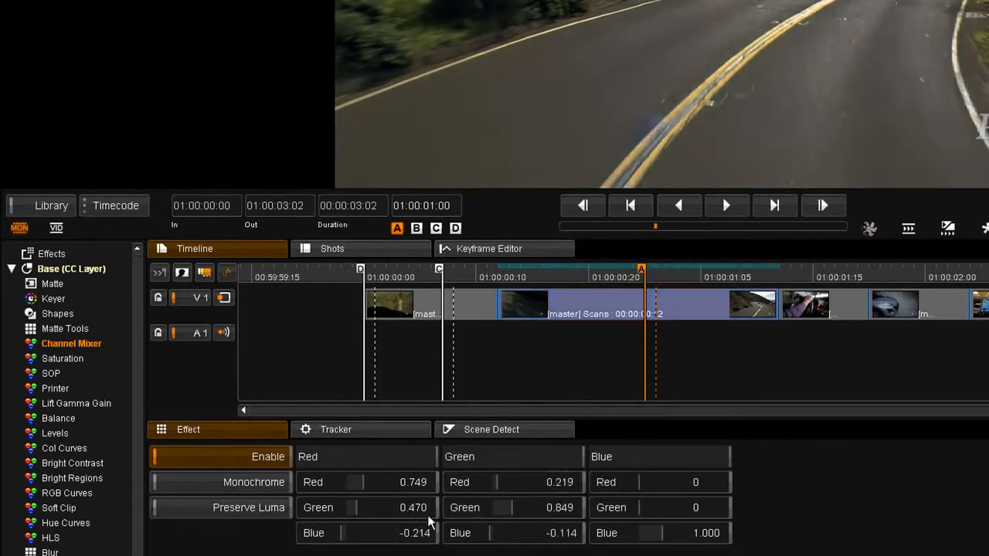
{"action": "left_click", "coordinate": [612, 277]}
{"action": "left_click_drag", "start_coordinate": [625, 279], "coordinate": [649, 279]}
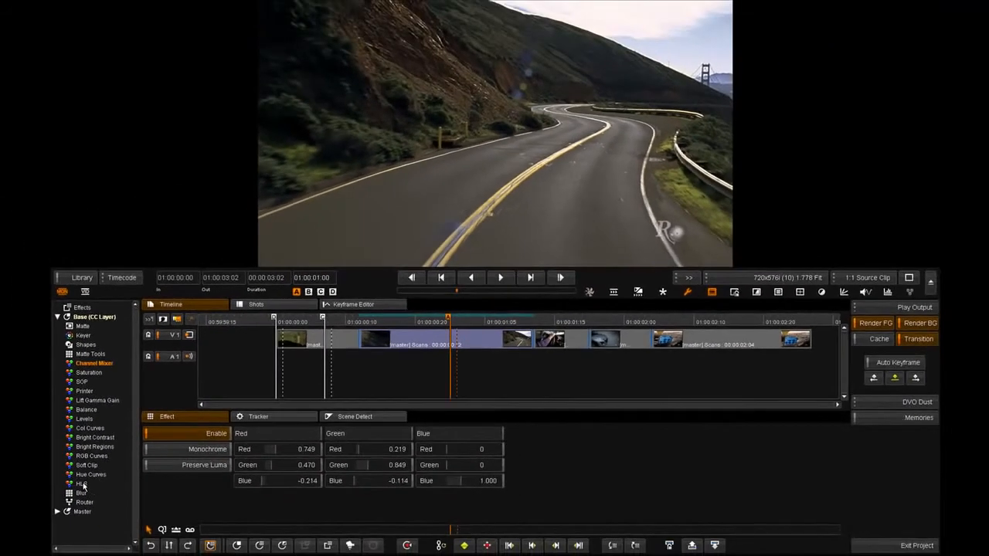
- Bring up the base layer's HLS effect, also on the control panel
{"action": "left_click", "coordinate": [82, 484]}
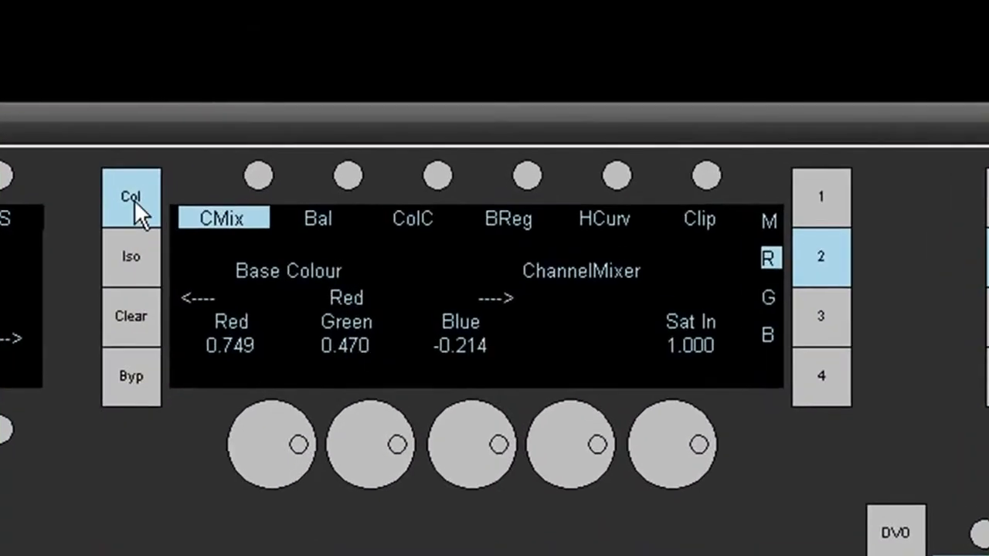
{"action": "left_click", "coordinate": [134, 199]}
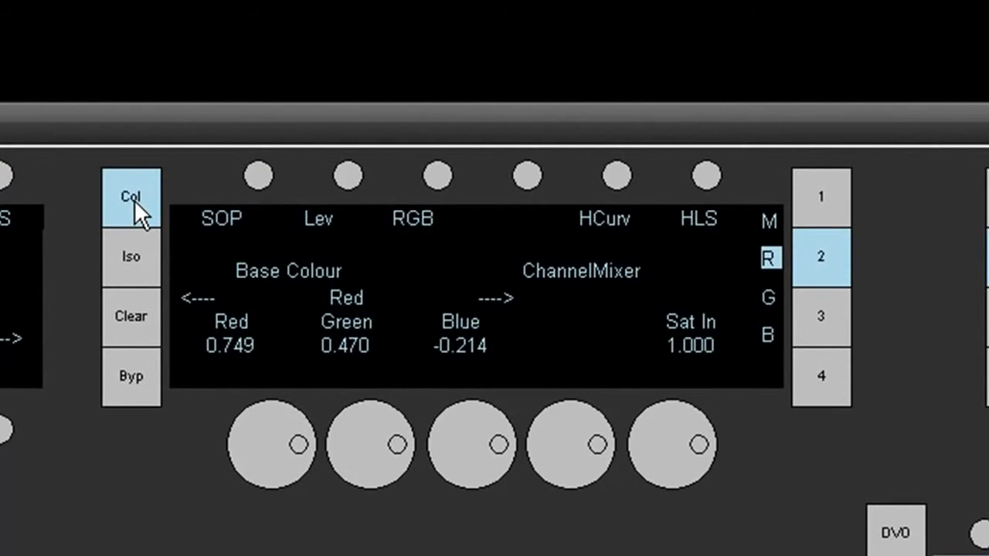
{"action": "left_click", "coordinate": [706, 178]}
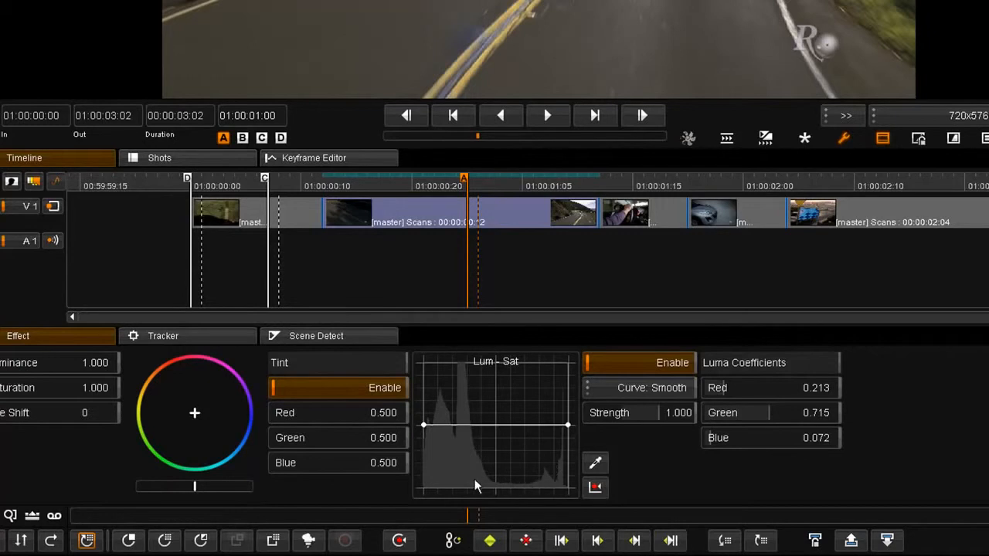
- Shape the Lum-Sat curve with added points, raising saturation in the darker tones and strongly lowering it in the midtones and highlights
{"action": "left_click", "coordinate": [473, 424]}
{"action": "left_click_drag", "start_coordinate": [497, 453], "coordinate": [547, 477]}
{"action": "left_click_drag", "start_coordinate": [473, 425], "coordinate": [467, 433]}
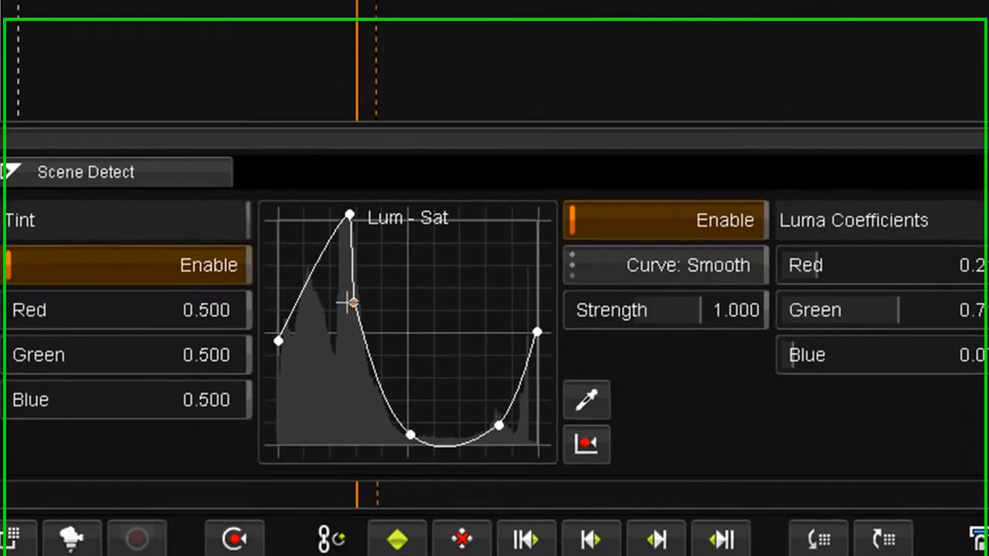
- Refine the Lum-Sat curve by moving the highlight point closer to the white end and lowering the midtone point slightly
{"action": "scroll", "coordinate": [434, 358], "scroll_direction": "up", "scroll_amount": 5}
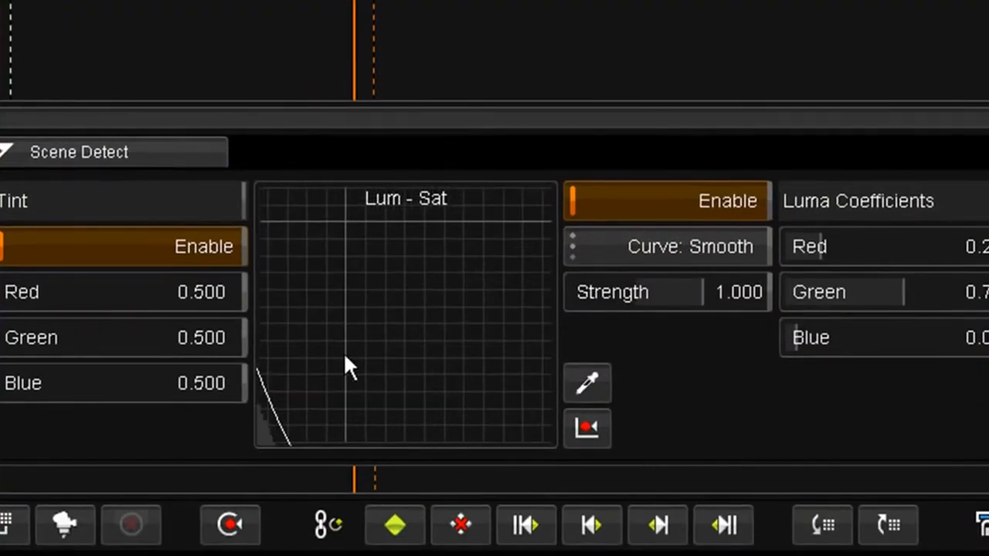
{"action": "scroll", "coordinate": [345, 357], "scroll_direction": "down", "scroll_amount": 5}
{"action": "scroll", "coordinate": [426, 332], "scroll_direction": "down", "scroll_amount": 3}
{"action": "left_click_drag", "start_coordinate": [507, 393], "coordinate": [495, 391]}
{"action": "scroll", "coordinate": [403, 307], "scroll_direction": "down", "scroll_amount": 2}
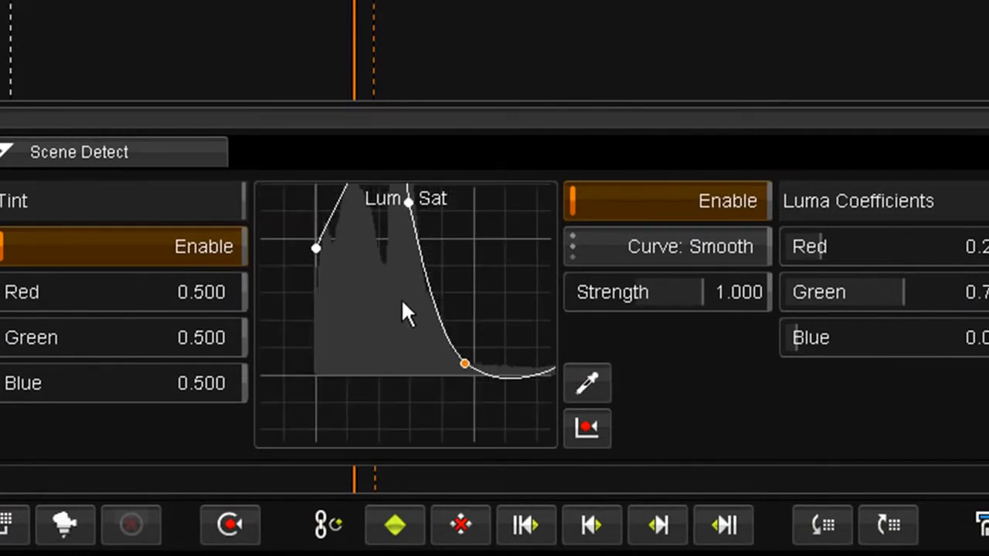
{"action": "scroll", "coordinate": [347, 366], "scroll_direction": "down", "scroll_amount": 4}
{"action": "left_click_drag", "start_coordinate": [431, 320], "coordinate": [429, 226]}
{"action": "scroll", "coordinate": [437, 302], "scroll_direction": "up", "scroll_amount": 7}
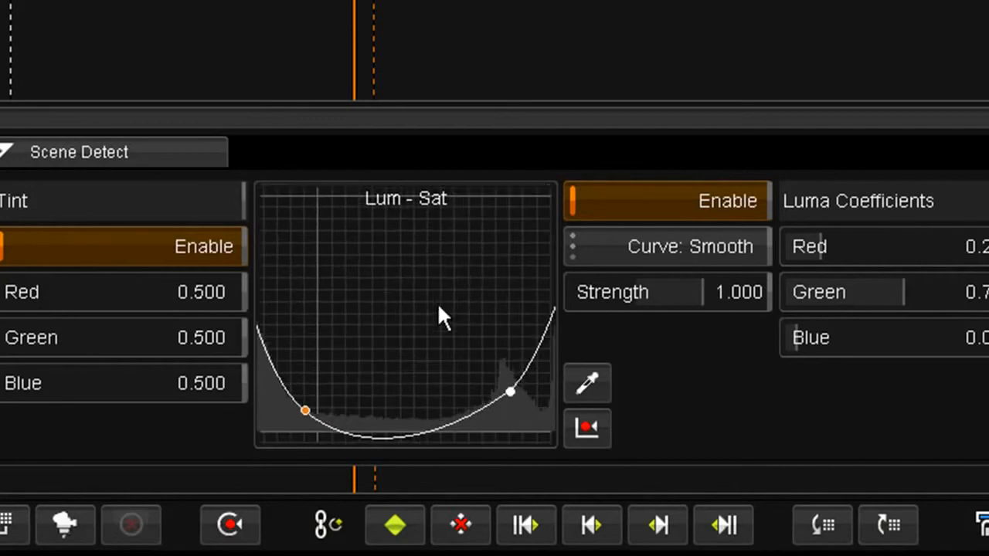
{"action": "left_click_drag", "start_coordinate": [478, 316], "coordinate": [281, 192]}
{"action": "scroll", "coordinate": [430, 354], "scroll_direction": "down", "scroll_amount": 5}
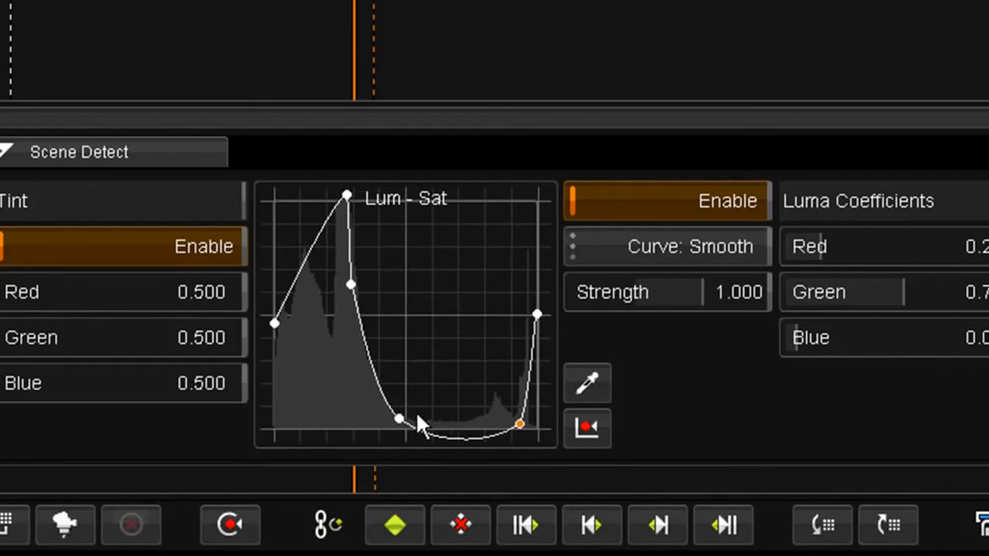
{"action": "left_click", "coordinate": [400, 419]}
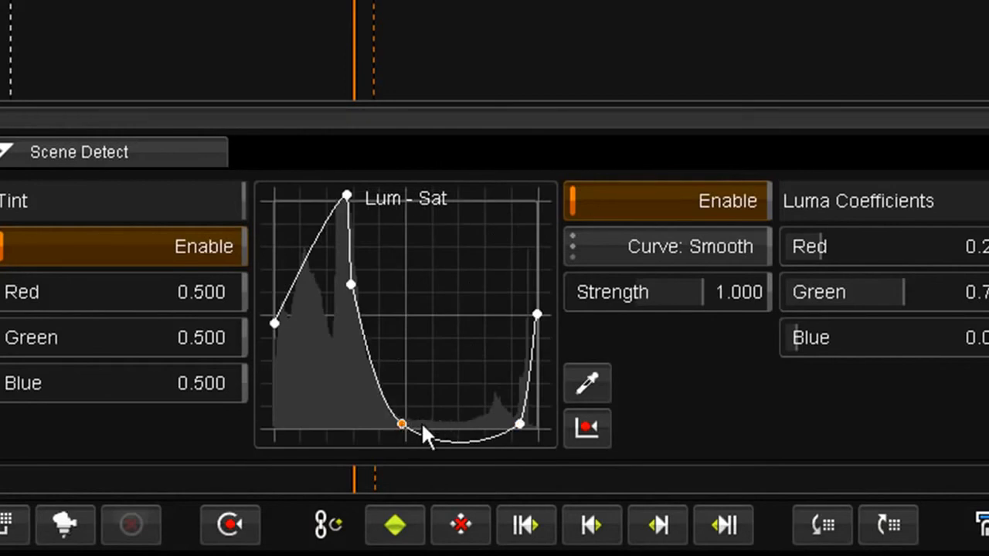
- Sample the dark roadside foliage in the image with the Lum-Sat curve's eyedropper
{"action": "left_click", "coordinate": [580, 383]}
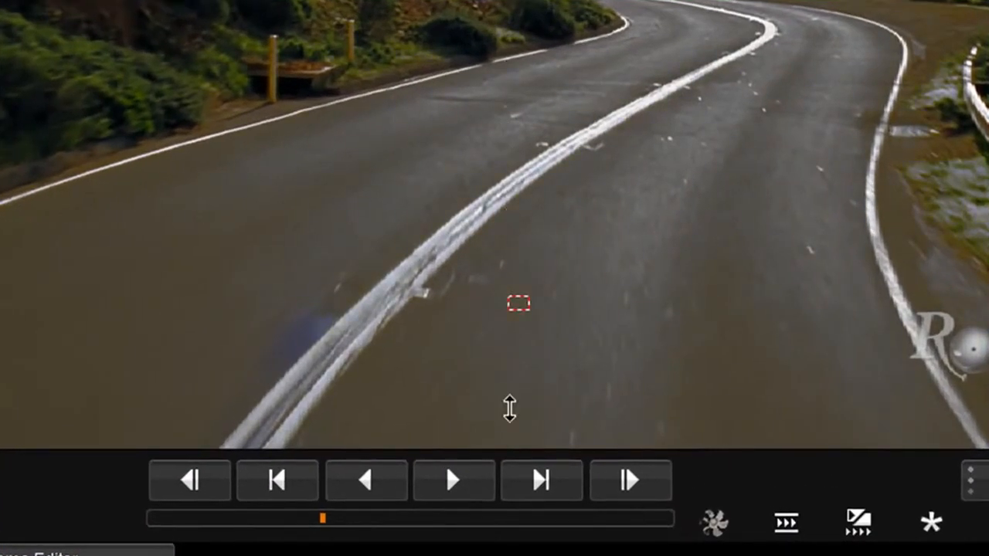
{"action": "left_click", "coordinate": [35, 62]}
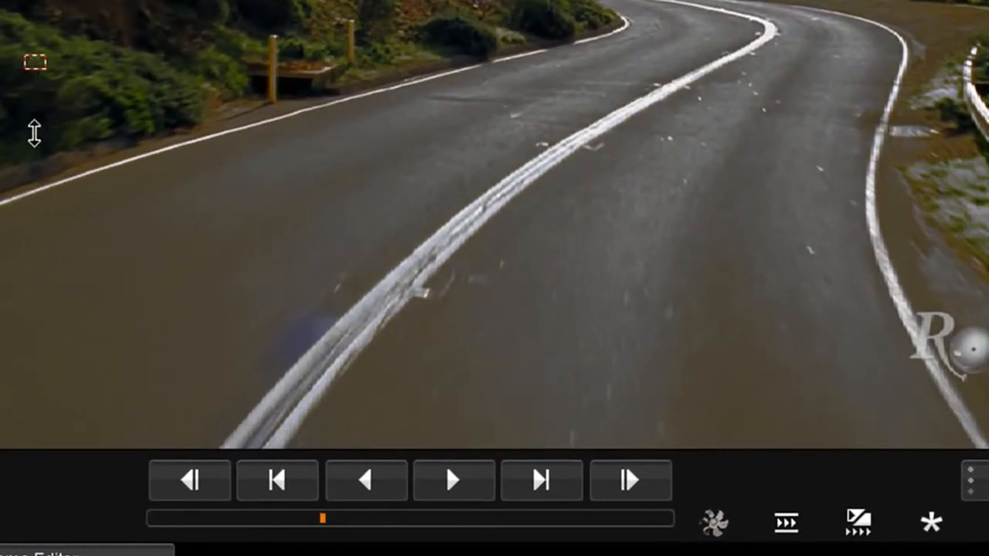